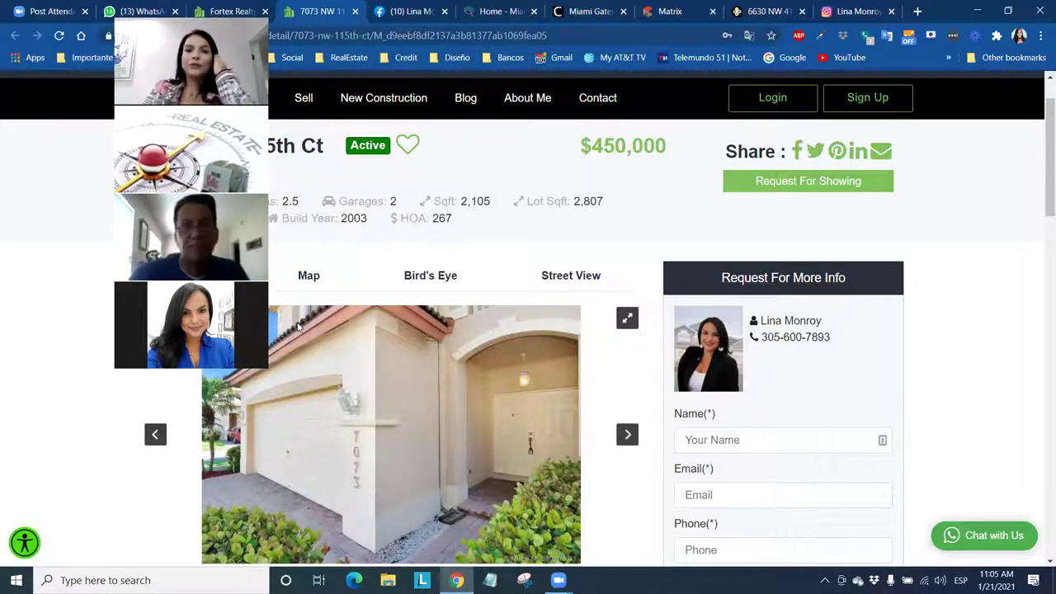
Switch to the Matrix site and open the RE1/RE2 Single Family/Condo search form
{"action": "left_click", "coordinate": [669, 11]}
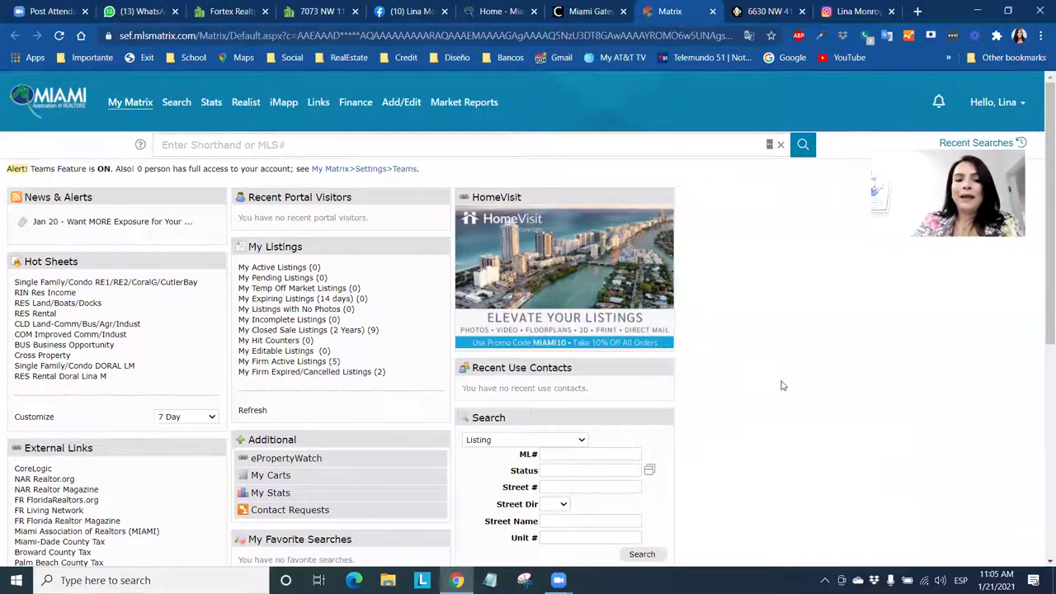
{"action": "left_click", "coordinate": [175, 104]}
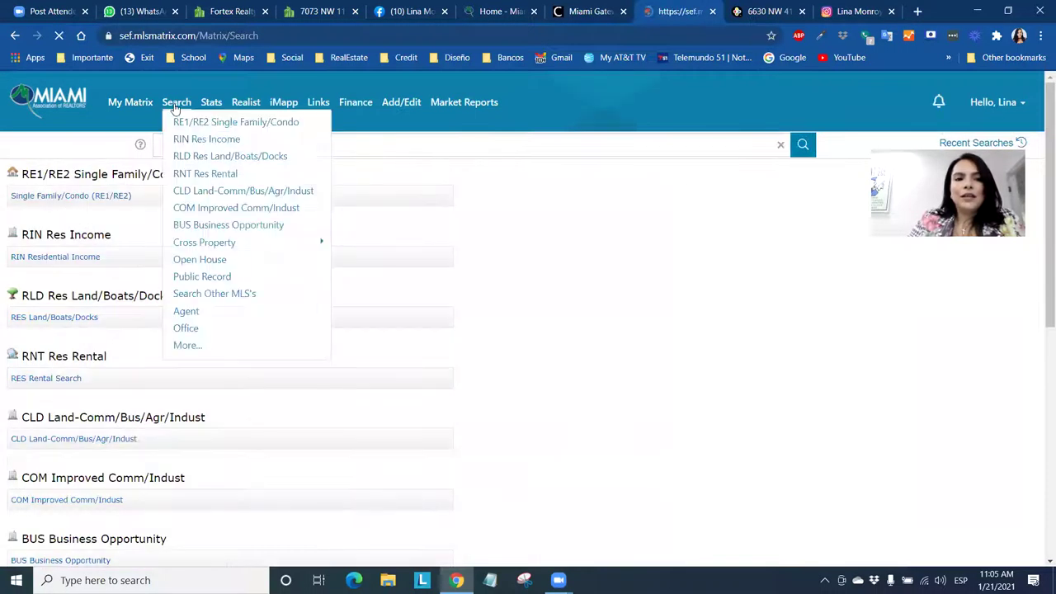
{"action": "mouse_move", "coordinate": [177, 111]}
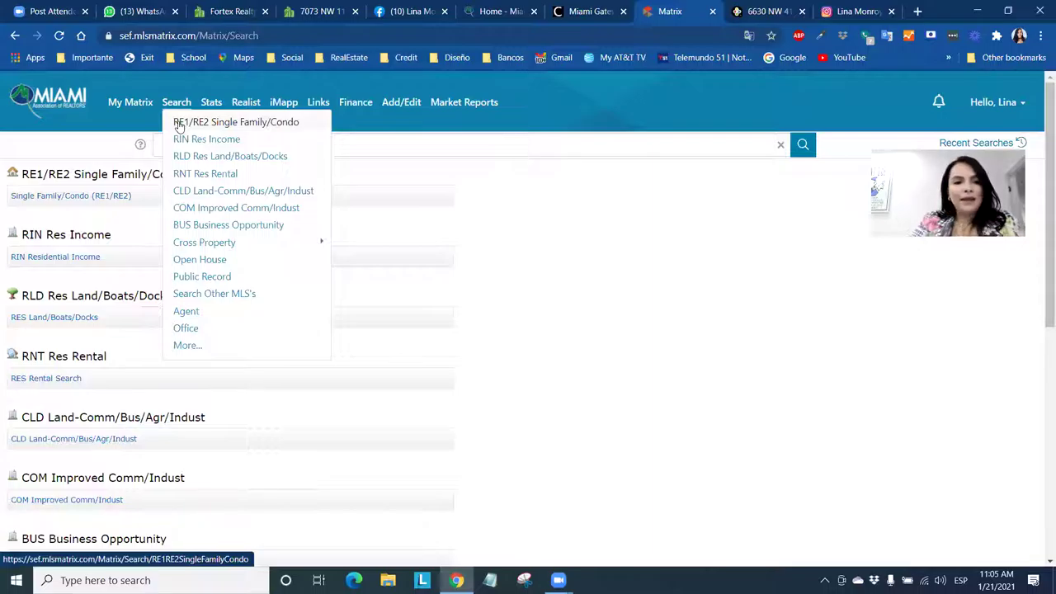
{"action": "left_click", "coordinate": [213, 127]}
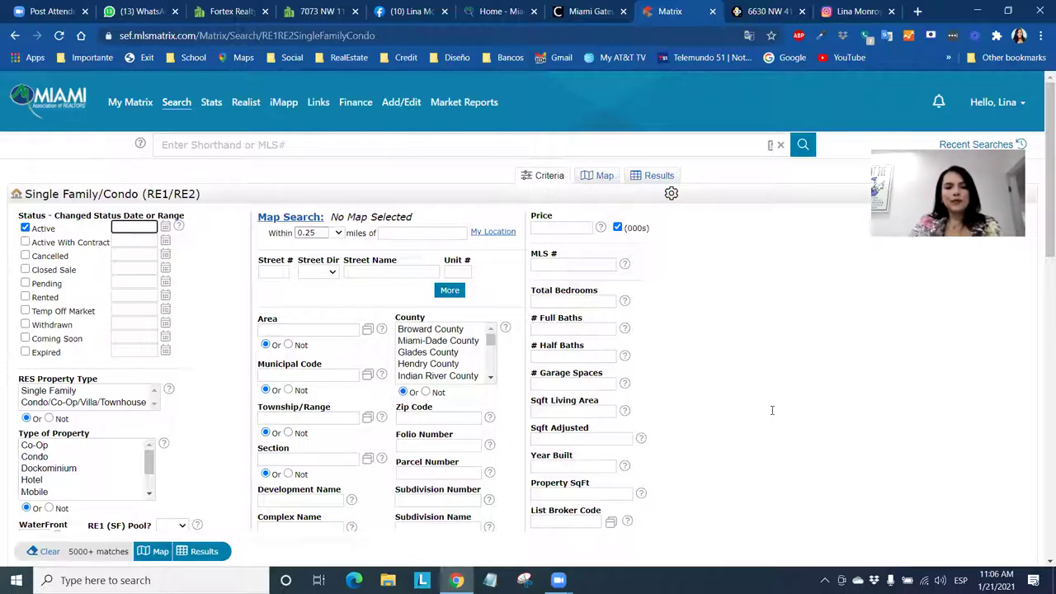
Set the Zip Code criterion of the Single Family/Condo search to 33178
{"action": "scroll", "coordinate": [520, 219], "scroll_direction": "down", "scroll_amount": 3}
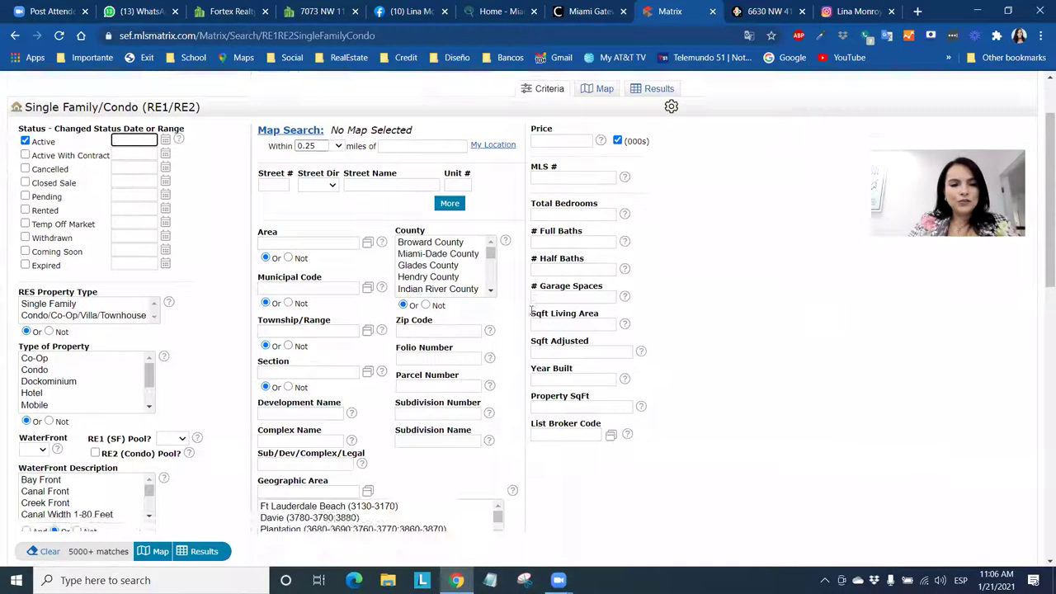
{"action": "scroll", "coordinate": [486, 326], "scroll_direction": "up", "scroll_amount": 3}
{"action": "left_click", "coordinate": [429, 418]}
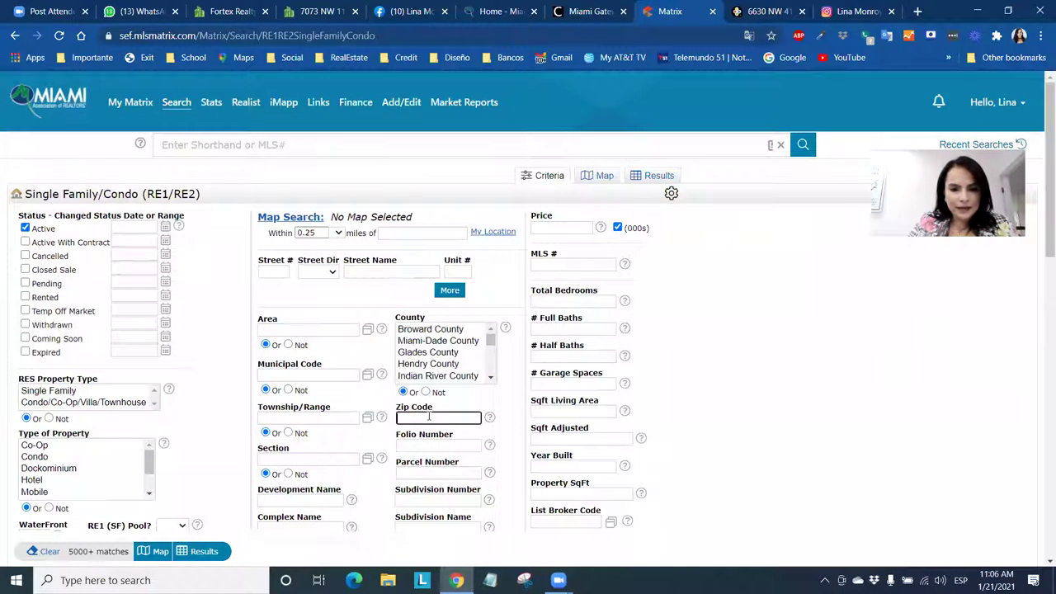
{"action": "type", "text": "33178"}
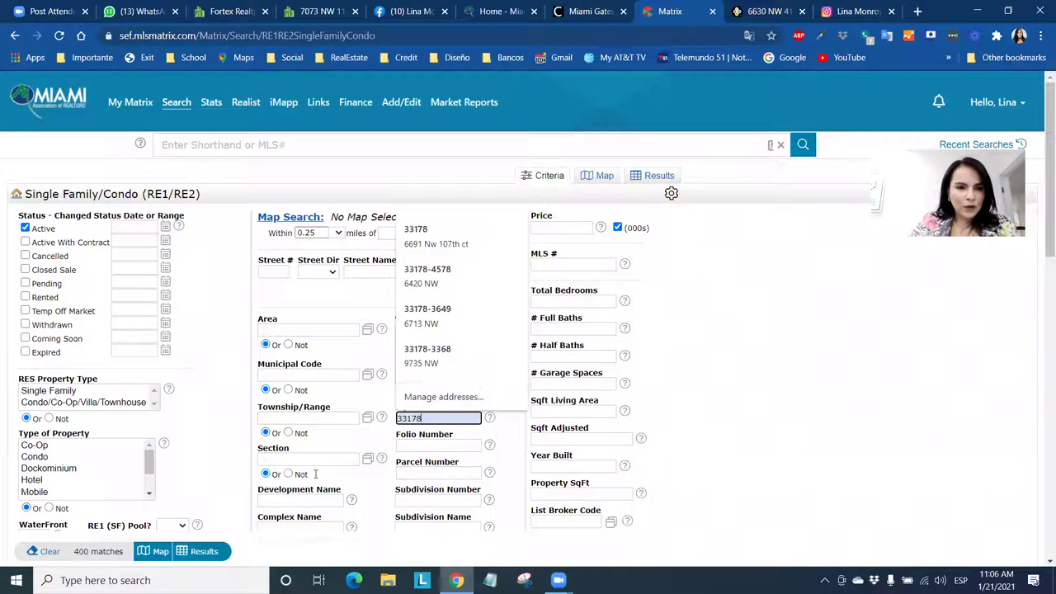
Set the OK to Advertise criterion in the additional fields to Yes
{"action": "scroll", "coordinate": [353, 478], "scroll_direction": "down", "scroll_amount": 2}
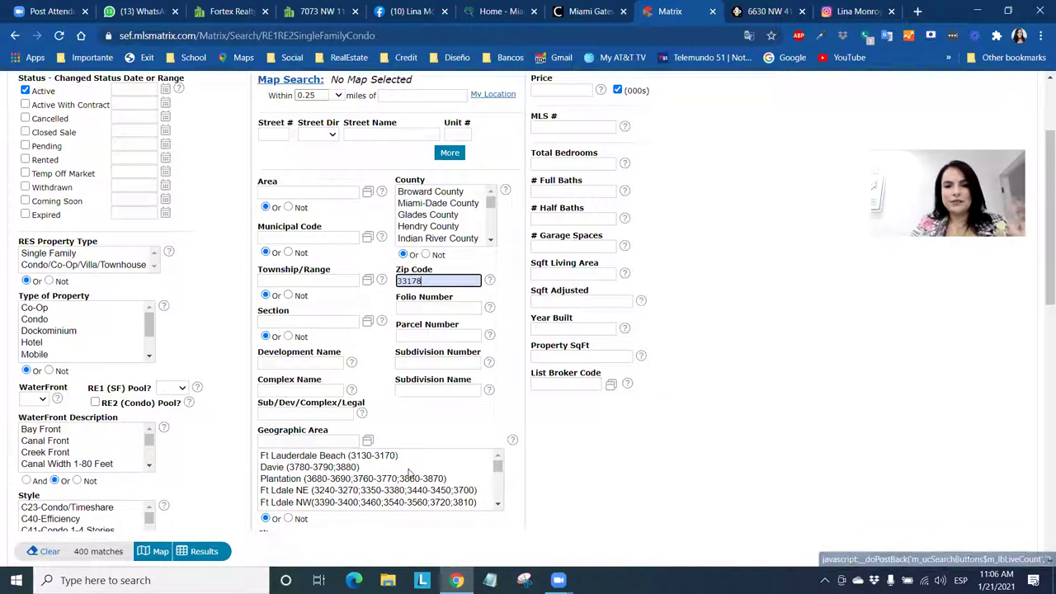
{"action": "scroll", "coordinate": [409, 472], "scroll_direction": "down", "scroll_amount": 2}
{"action": "scroll", "coordinate": [696, 424], "scroll_direction": "down", "scroll_amount": 1}
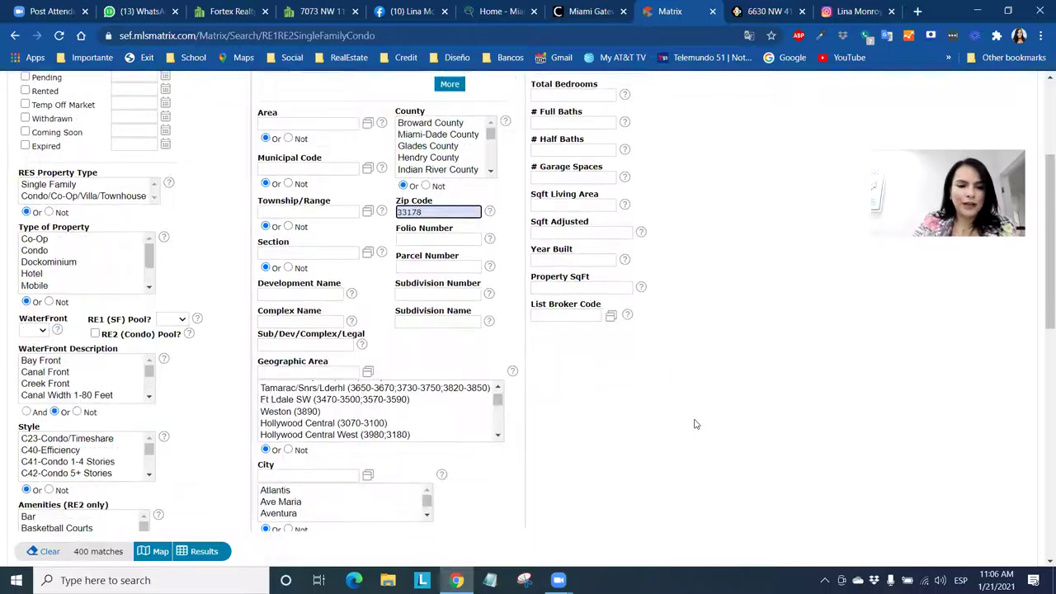
{"action": "scroll", "coordinate": [695, 425], "scroll_direction": "down", "scroll_amount": 4}
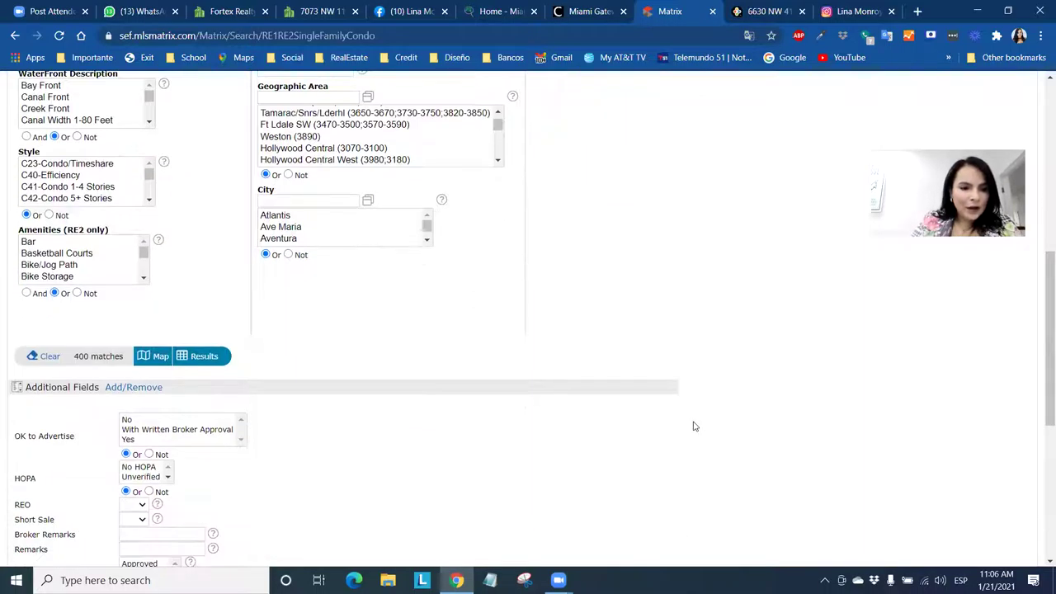
{"action": "left_click", "coordinate": [131, 440]}
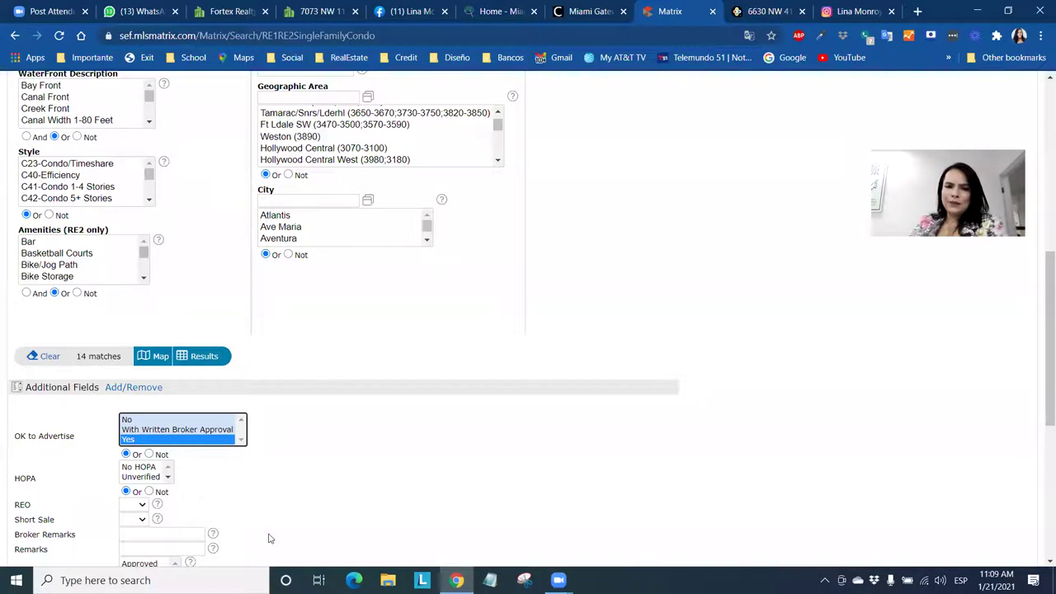
Remove the zip code from the search criteria
{"action": "scroll", "coordinate": [273, 523], "scroll_direction": "up", "scroll_amount": 4}
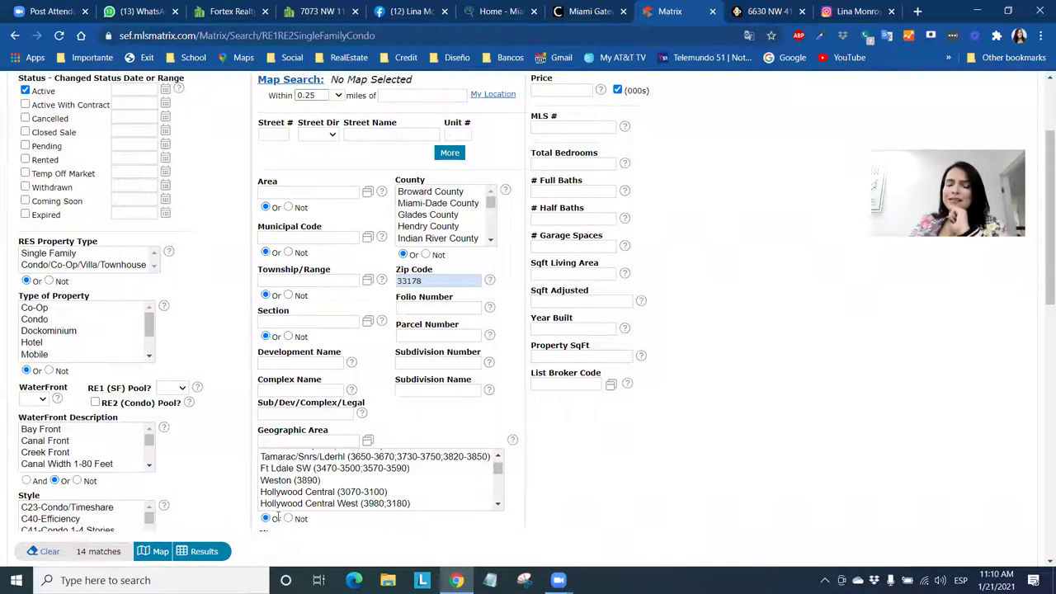
{"action": "scroll", "coordinate": [277, 519], "scroll_direction": "up", "scroll_amount": 2}
{"action": "double_click", "coordinate": [440, 419]}
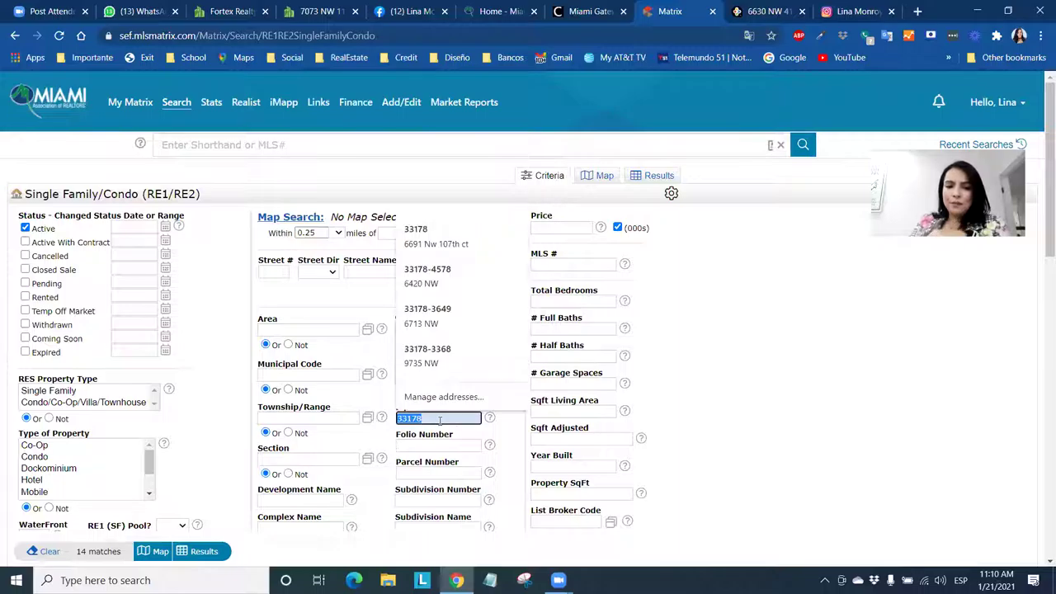
{"action": "key", "text": "BackSpace"}
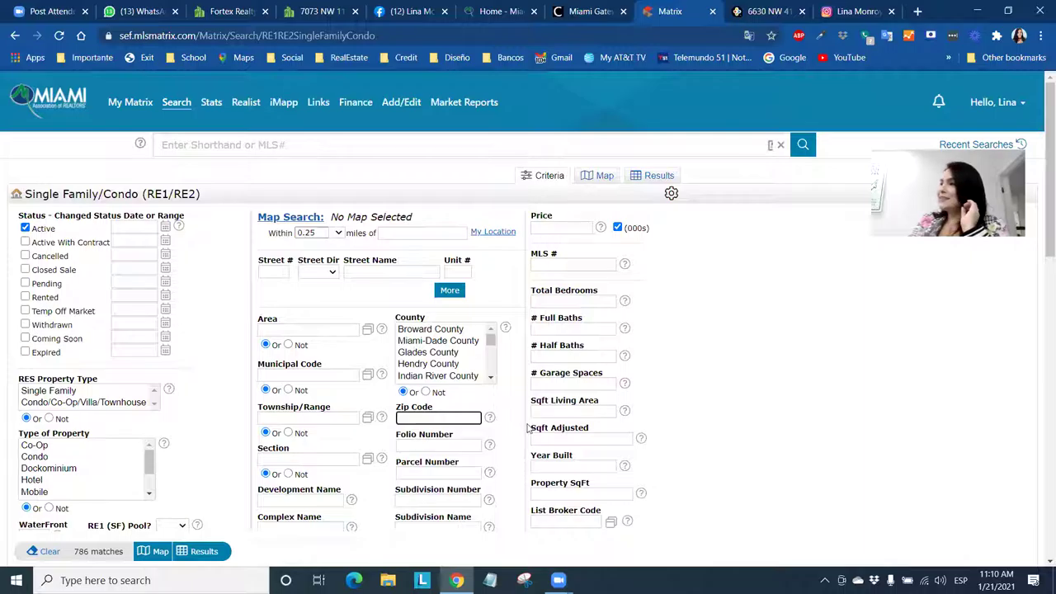
Limit the search to a price range of 250-650 in thousands
{"action": "scroll", "coordinate": [529, 430], "scroll_direction": "down", "scroll_amount": 8}
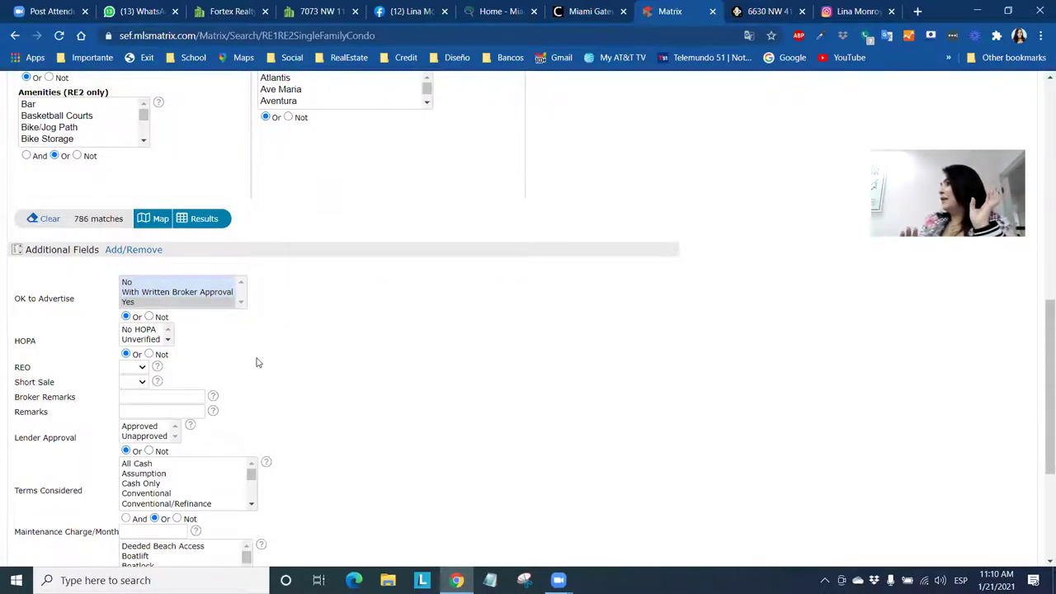
{"action": "scroll", "coordinate": [415, 297], "scroll_direction": "down", "scroll_amount": 1}
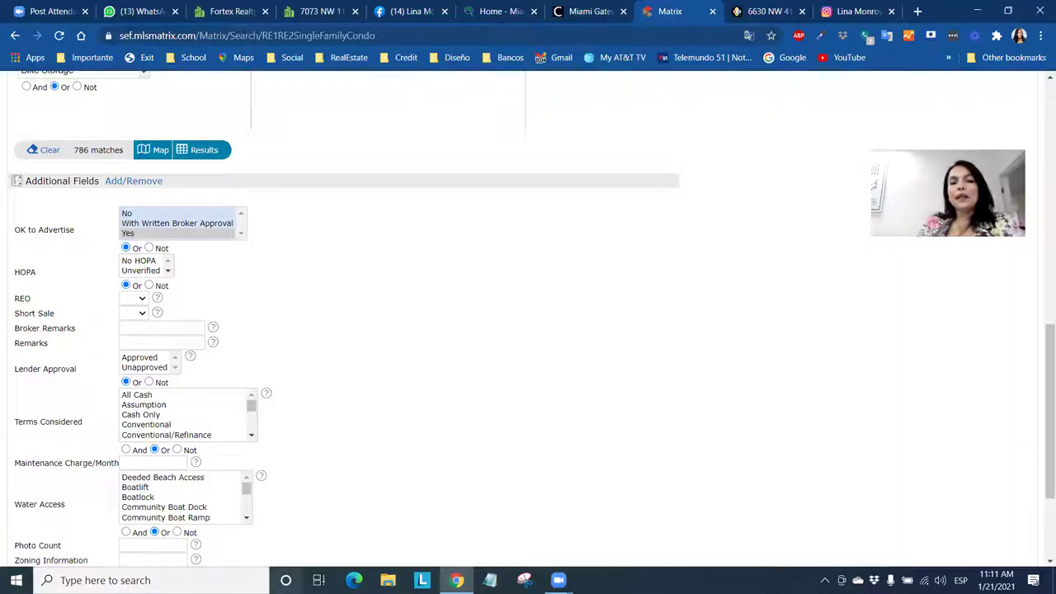
{"action": "scroll", "coordinate": [363, 362], "scroll_direction": "up", "scroll_amount": 15}
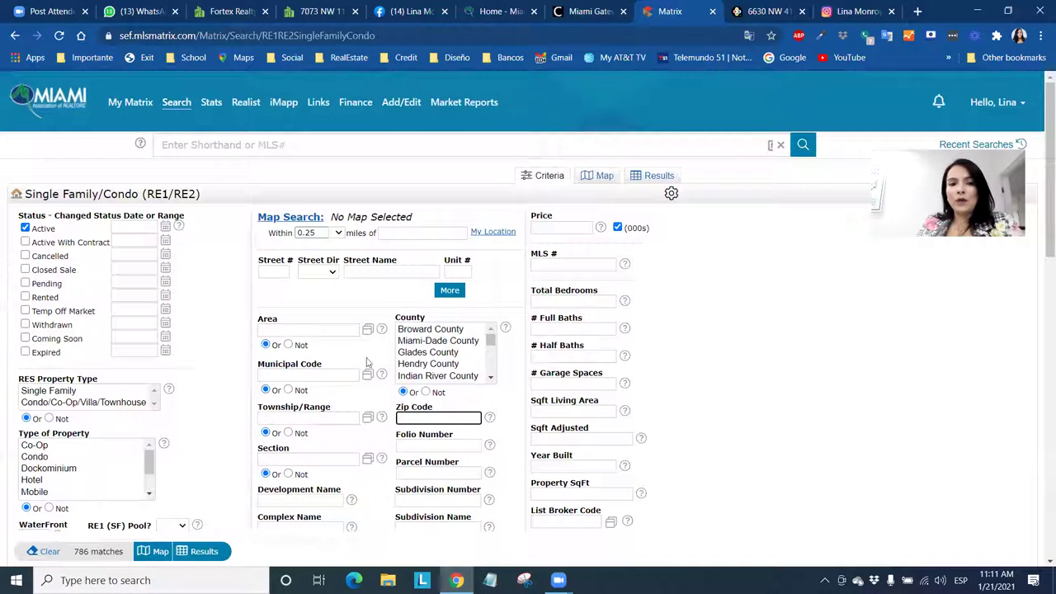
{"action": "left_click", "coordinate": [568, 228]}
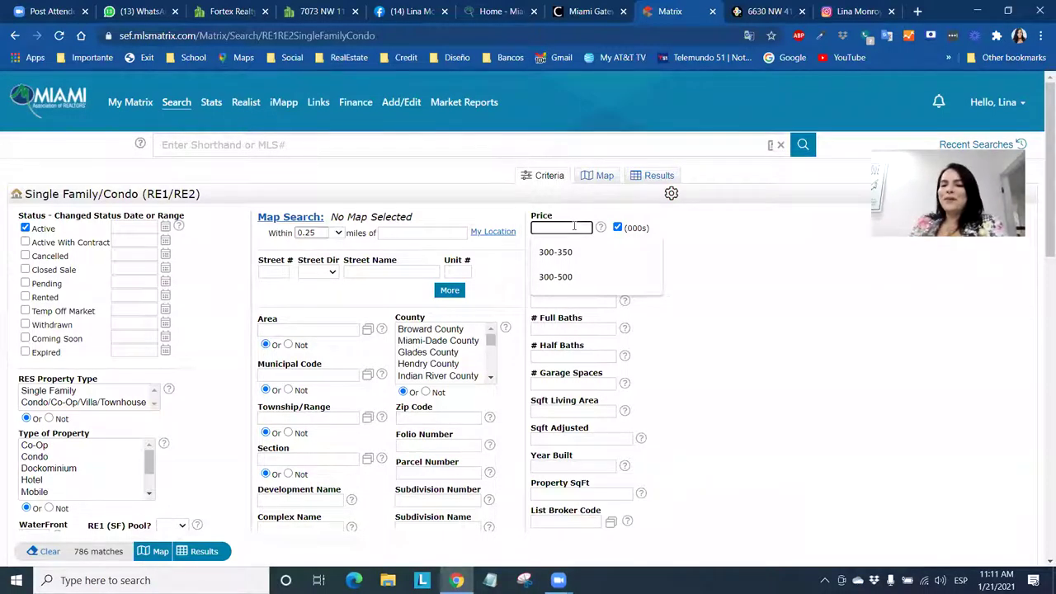
{"action": "type", "text": "250"}
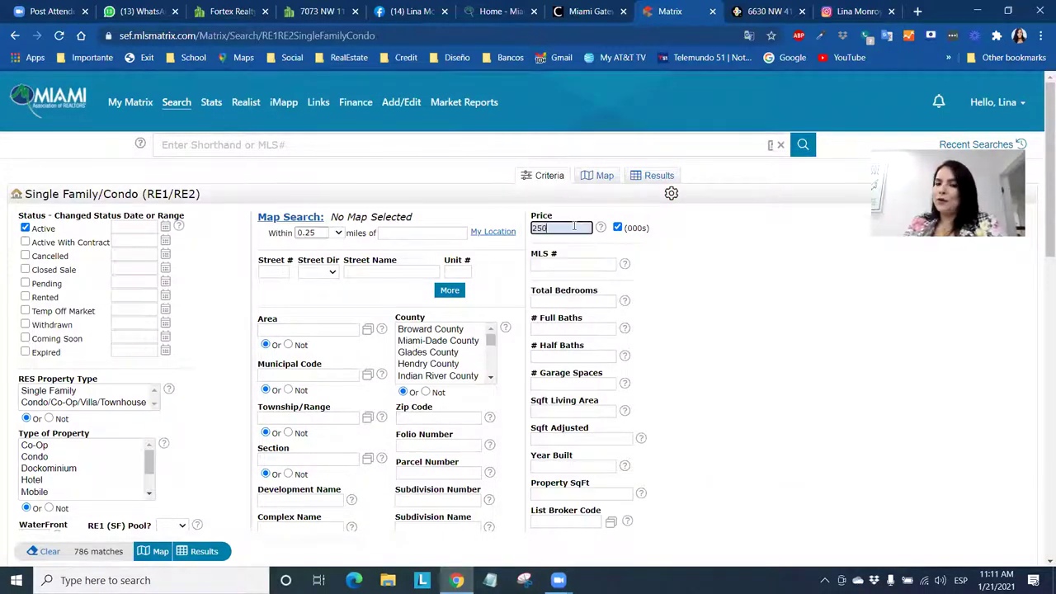
{"action": "type", "text": "-650"}
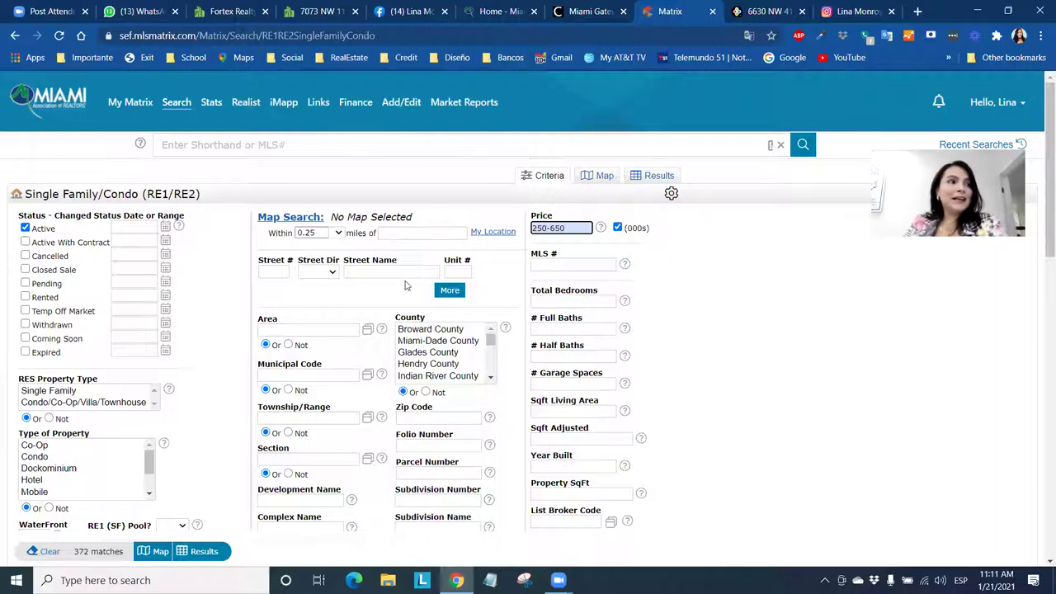
Require at least three bedrooms and two full baths by entering 3+ for Total Bedrooms and 2+ for # Full Baths
{"action": "scroll", "coordinate": [140, 350], "scroll_direction": "down", "scroll_amount": 2}
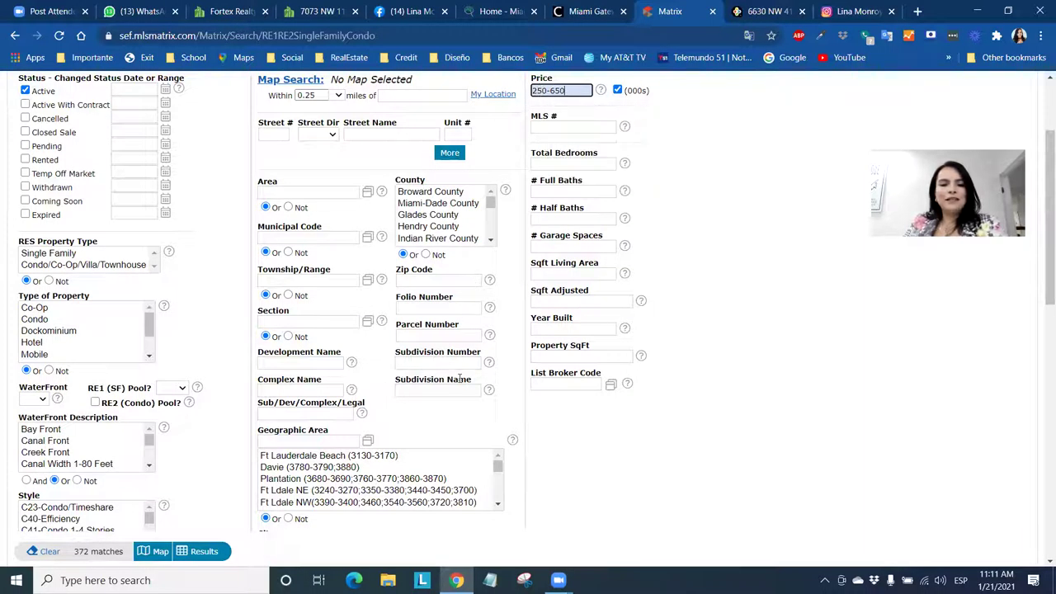
{"action": "scroll", "coordinate": [364, 372], "scroll_direction": "up", "scroll_amount": 2}
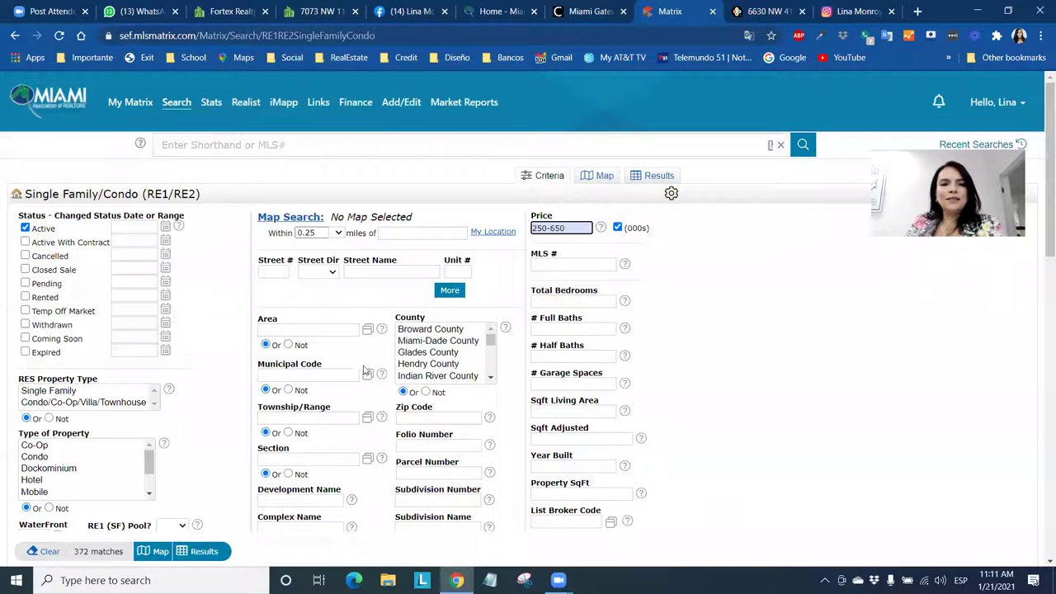
{"action": "left_click", "coordinate": [576, 302]}
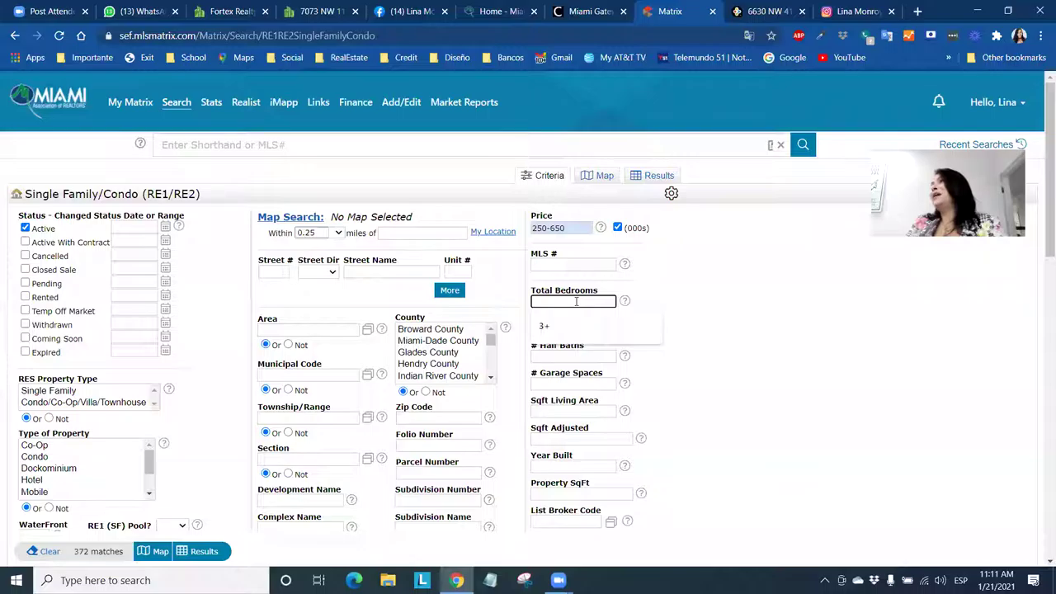
{"action": "key", "text": "Down"}
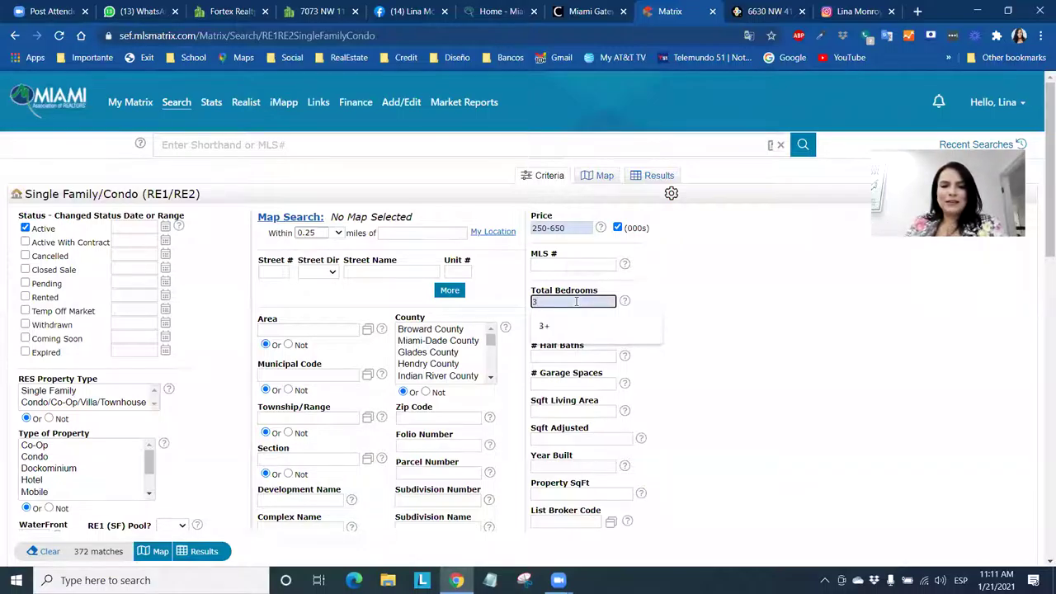
{"action": "left_click", "coordinate": [569, 327]}
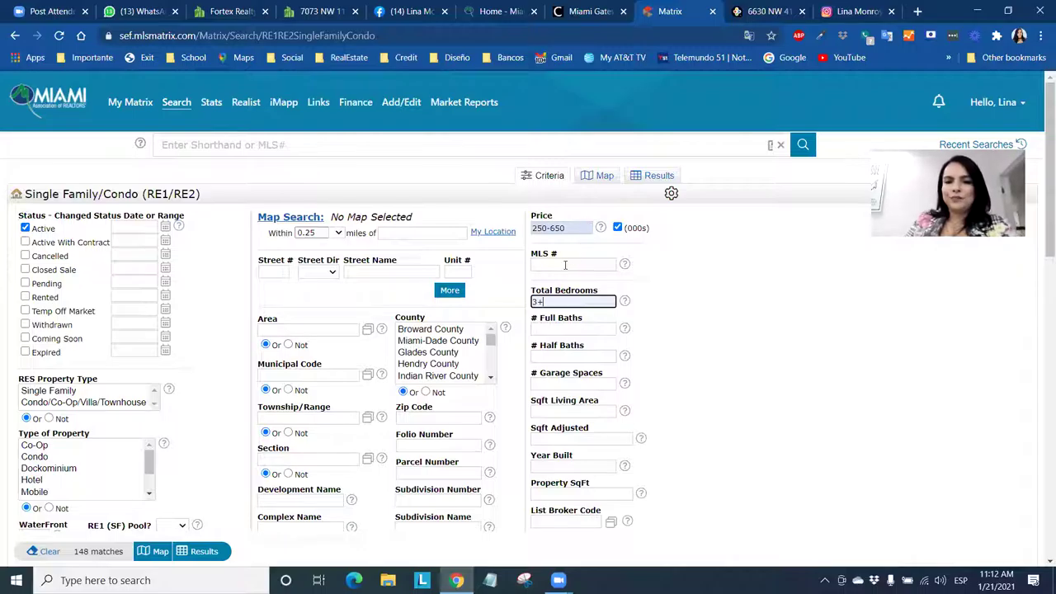
{"action": "scroll", "coordinate": [636, 305], "scroll_direction": "down", "scroll_amount": 1}
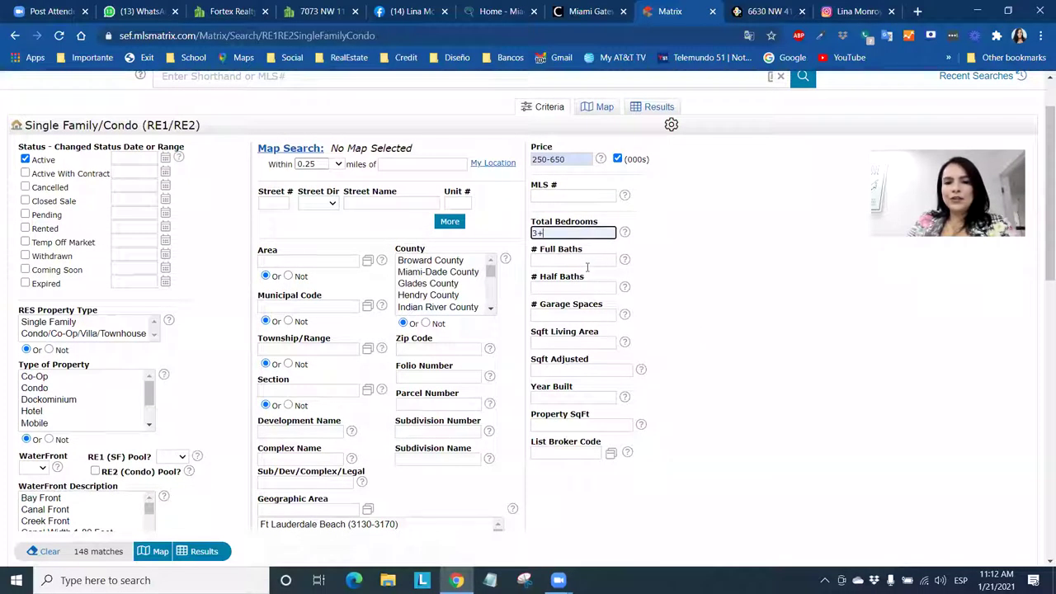
{"action": "left_click", "coordinate": [581, 260]}
{"action": "type", "text": "2+"}
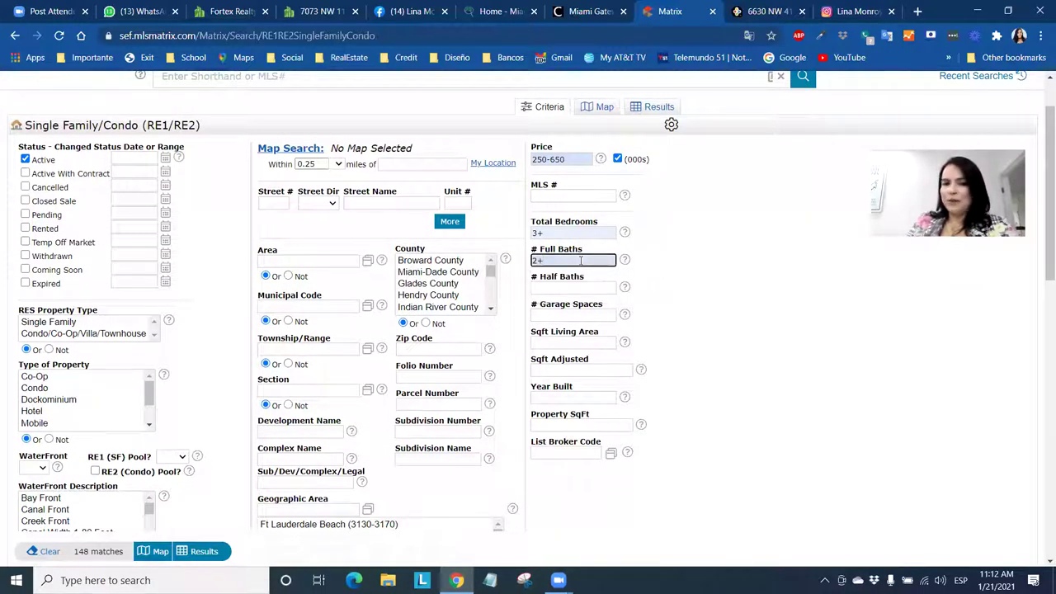
{"action": "left_click", "coordinate": [674, 374]}
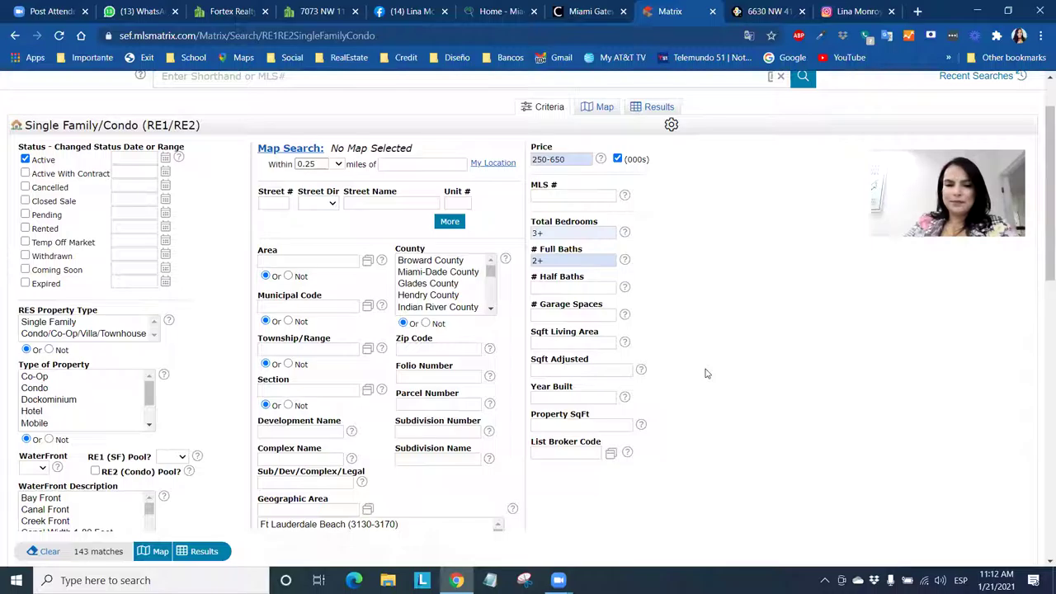
Show the matching listings and sort them by list price from lowest to highest
{"action": "scroll", "coordinate": [706, 374], "scroll_direction": "down", "scroll_amount": 2}
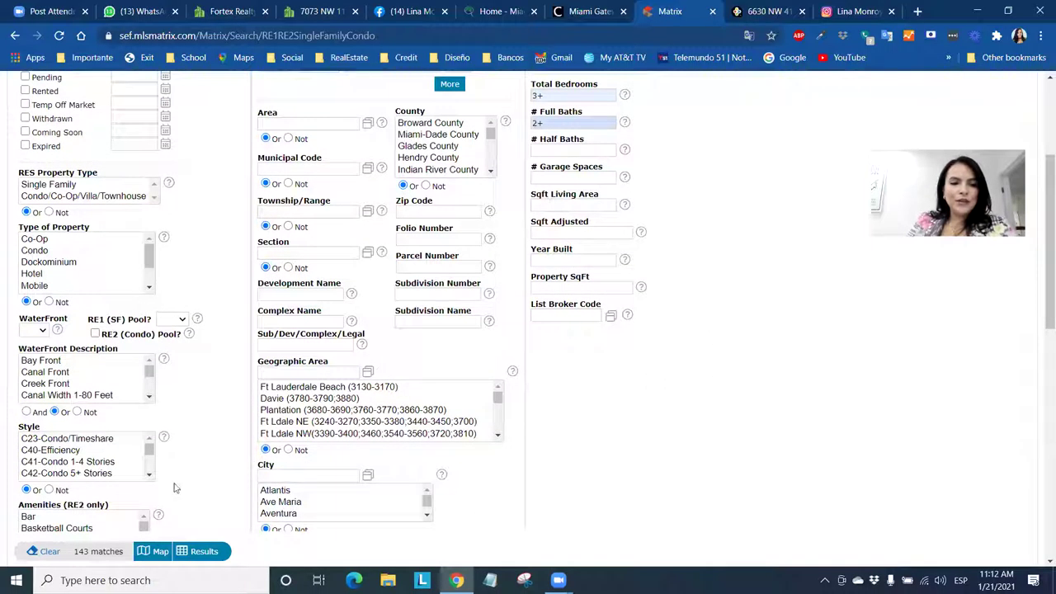
{"action": "left_click", "coordinate": [103, 549]}
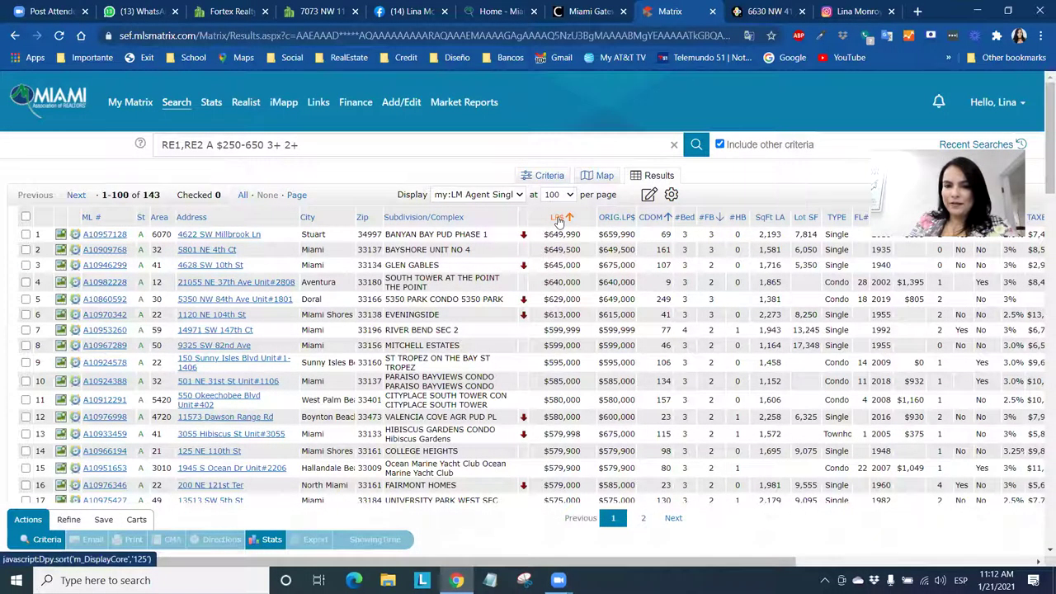
{"action": "left_click", "coordinate": [559, 218]}
{"action": "left_click", "coordinate": [558, 217]}
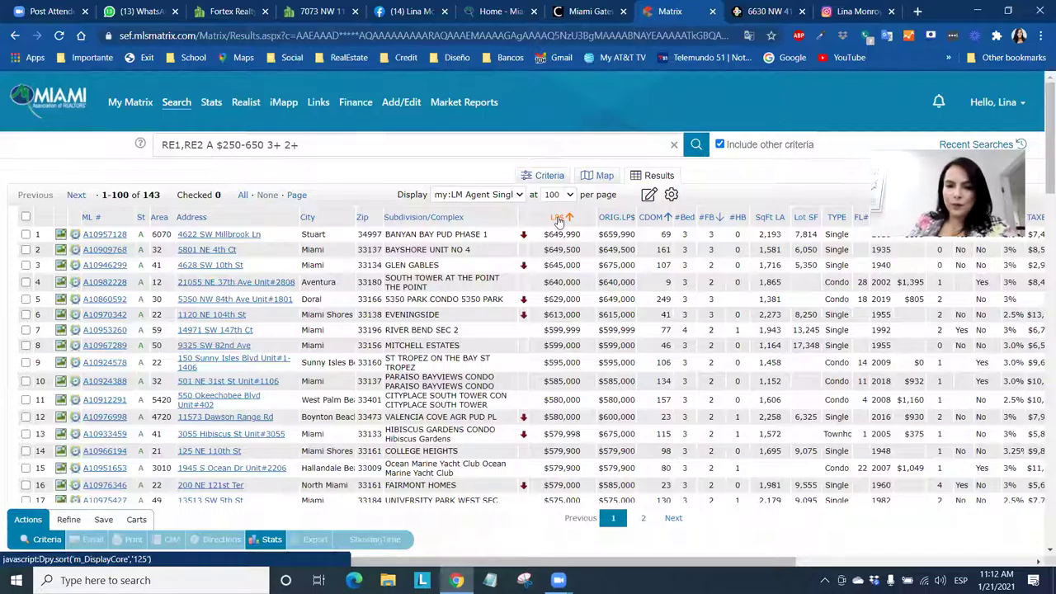
{"action": "left_click", "coordinate": [559, 218]}
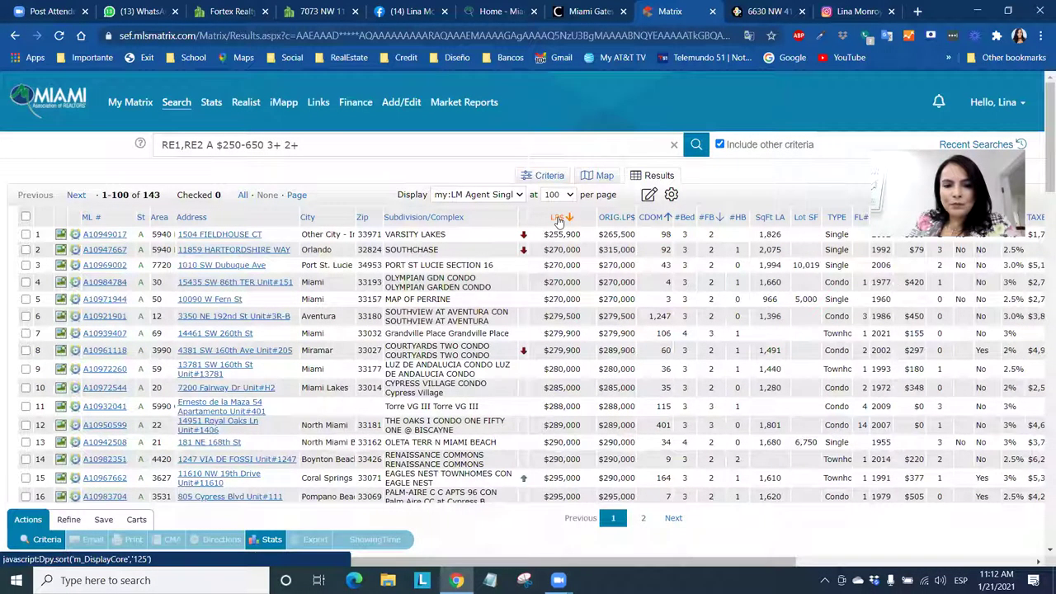
Sort the listings alphabetically by city and look through them down to the Doral properties
{"action": "left_click", "coordinate": [308, 218]}
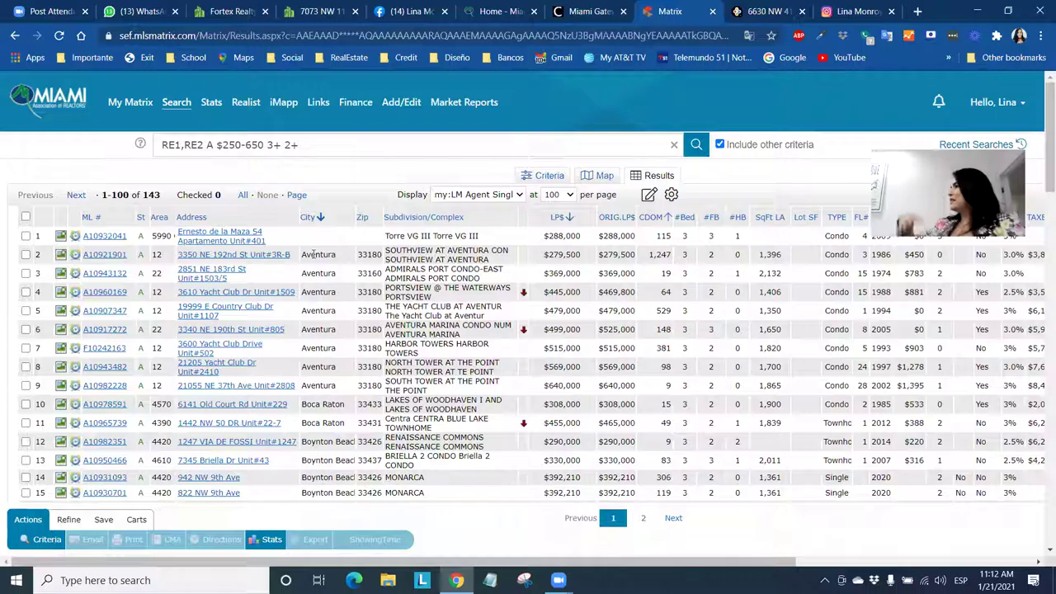
{"action": "scroll", "coordinate": [371, 347], "scroll_direction": "down", "scroll_amount": 3}
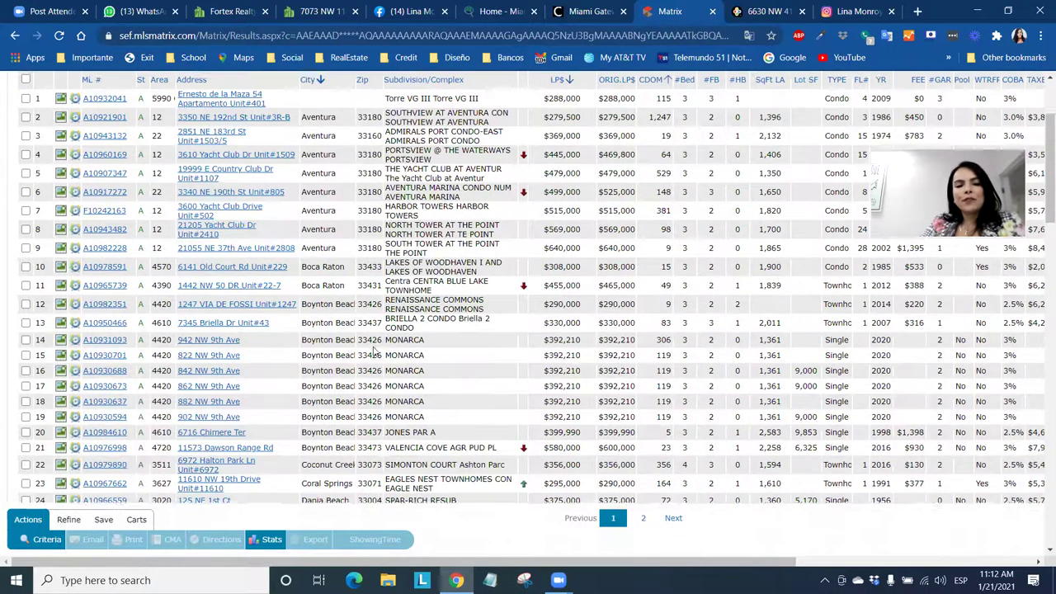
{"action": "scroll", "coordinate": [372, 343], "scroll_direction": "down", "scroll_amount": 3}
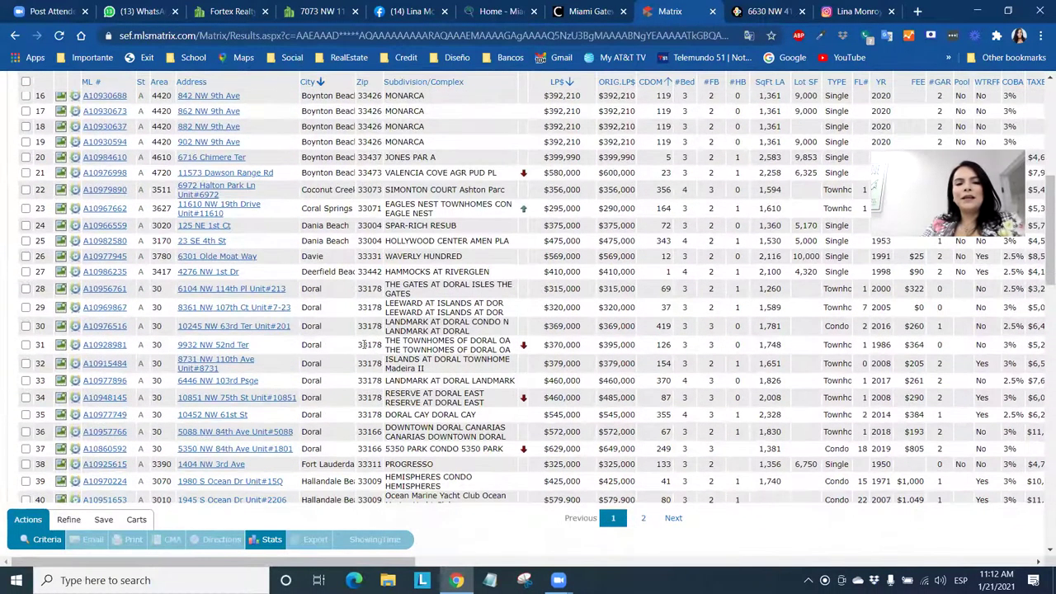
Look through the city-sorted results, open the full details of the first Doral listing, at The Gates at Doral Isles, and advance to the following listing
{"action": "scroll", "coordinate": [330, 338], "scroll_direction": "down", "scroll_amount": 4}
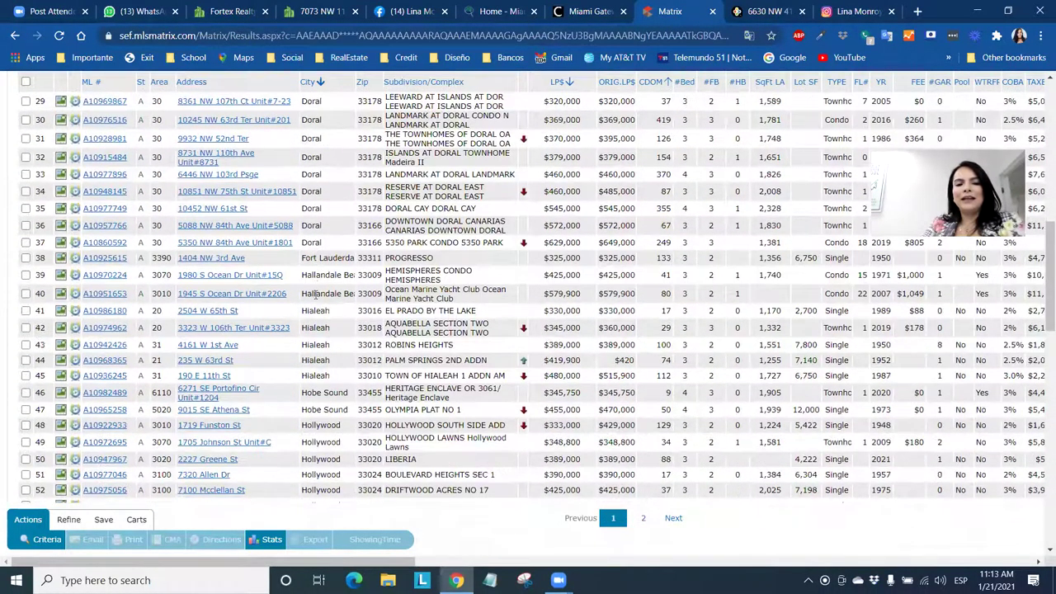
{"action": "scroll", "coordinate": [321, 299], "scroll_direction": "down", "scroll_amount": 3}
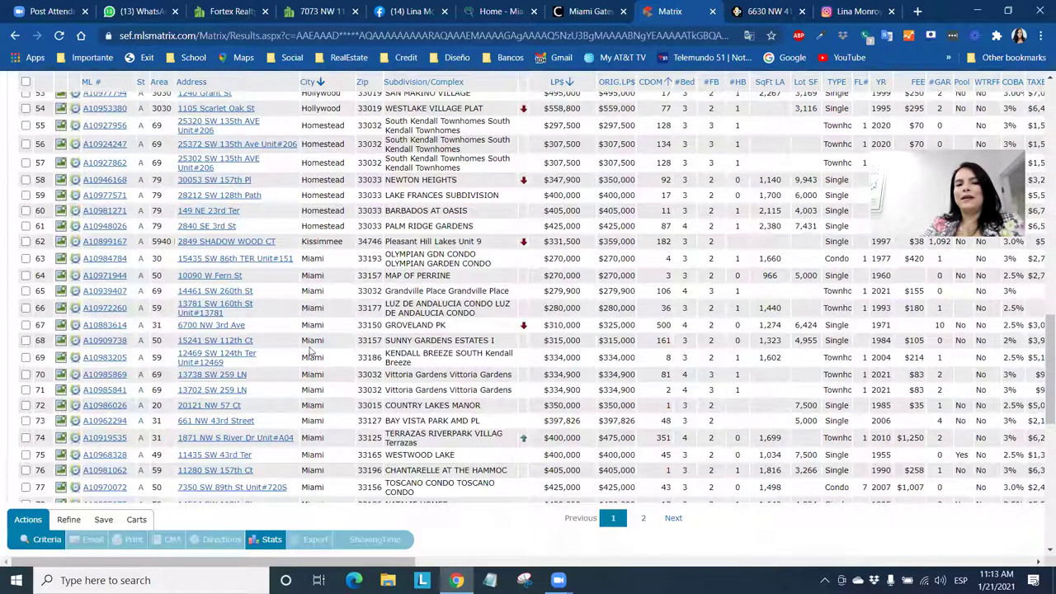
{"action": "scroll", "coordinate": [322, 223], "scroll_direction": "up", "scroll_amount": 4}
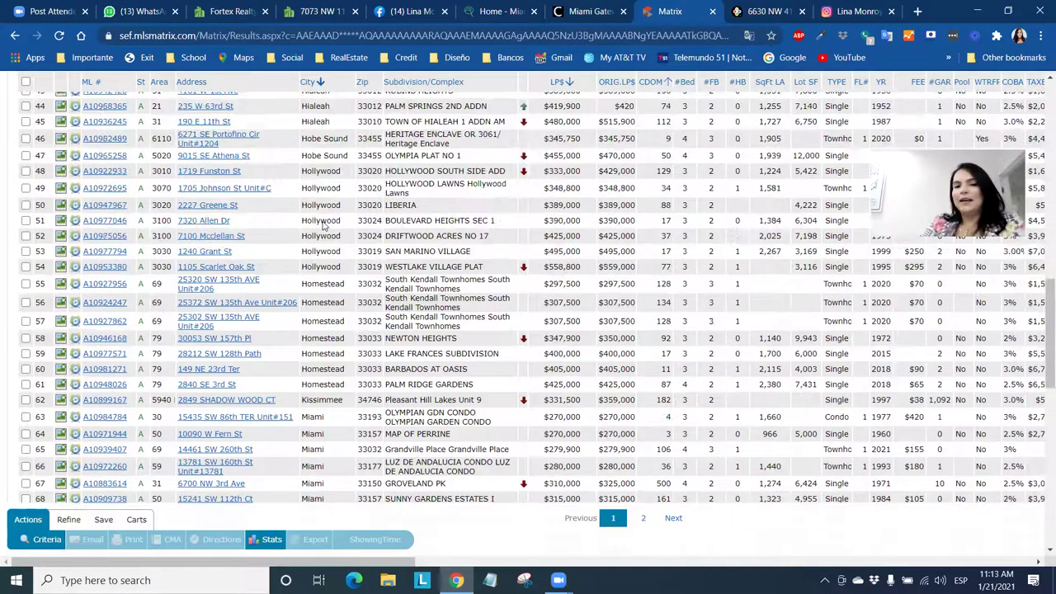
{"action": "scroll", "coordinate": [320, 224], "scroll_direction": "up", "scroll_amount": 2}
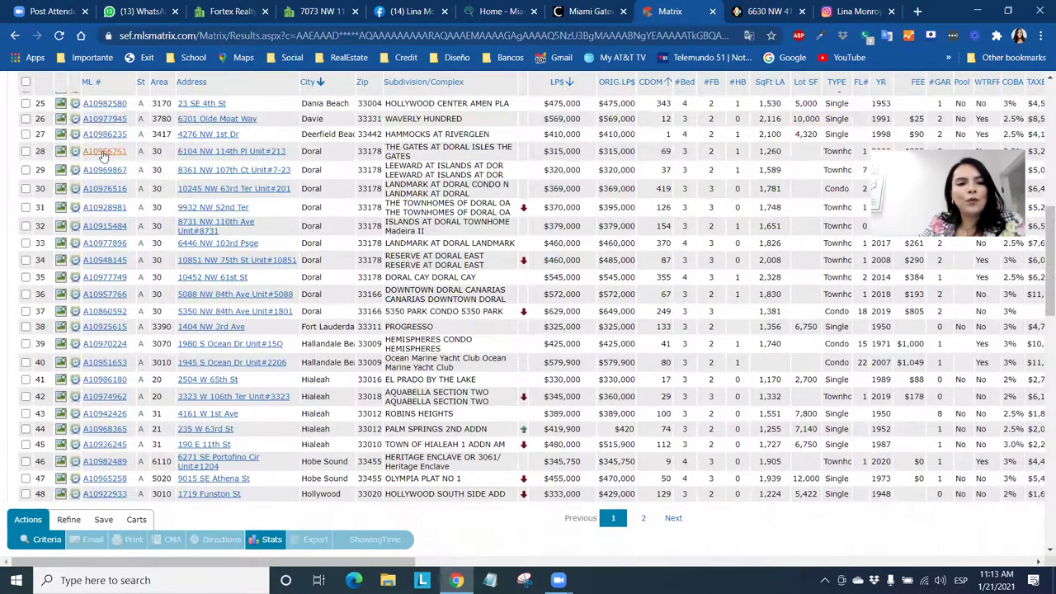
{"action": "left_click", "coordinate": [102, 154]}
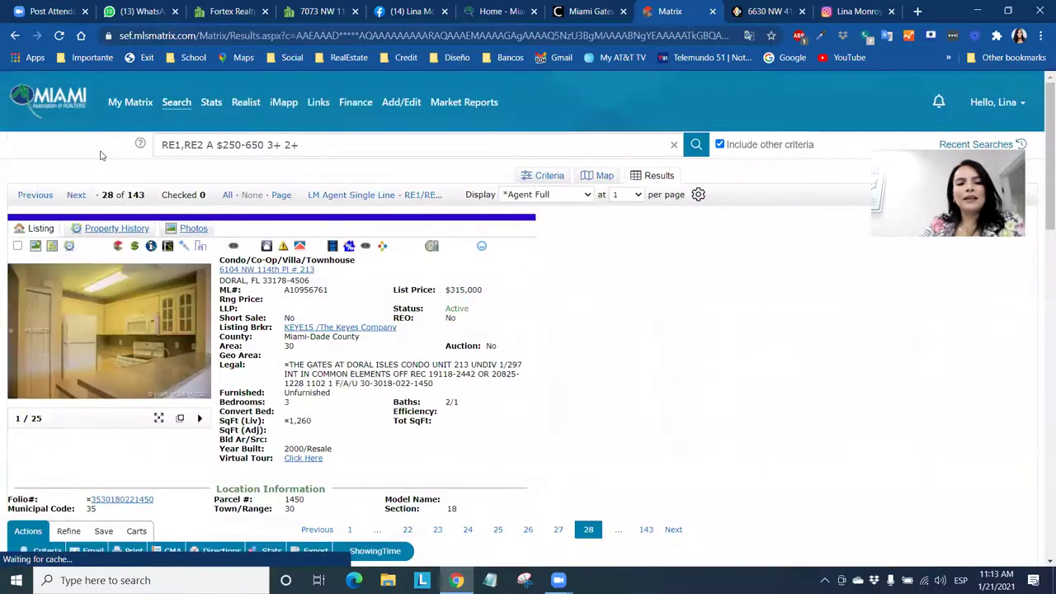
{"action": "left_click", "coordinate": [75, 195]}
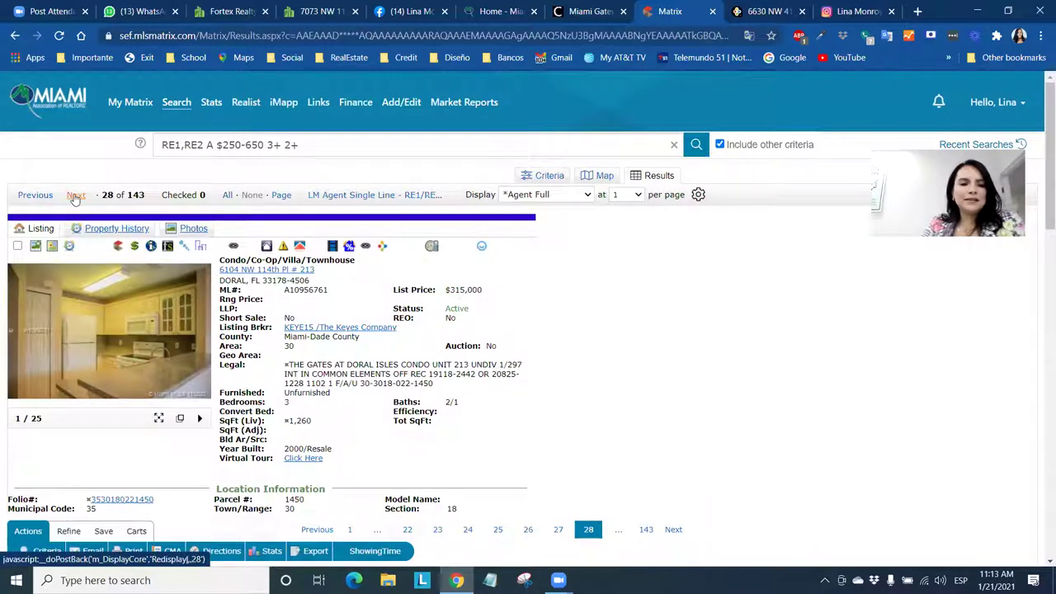